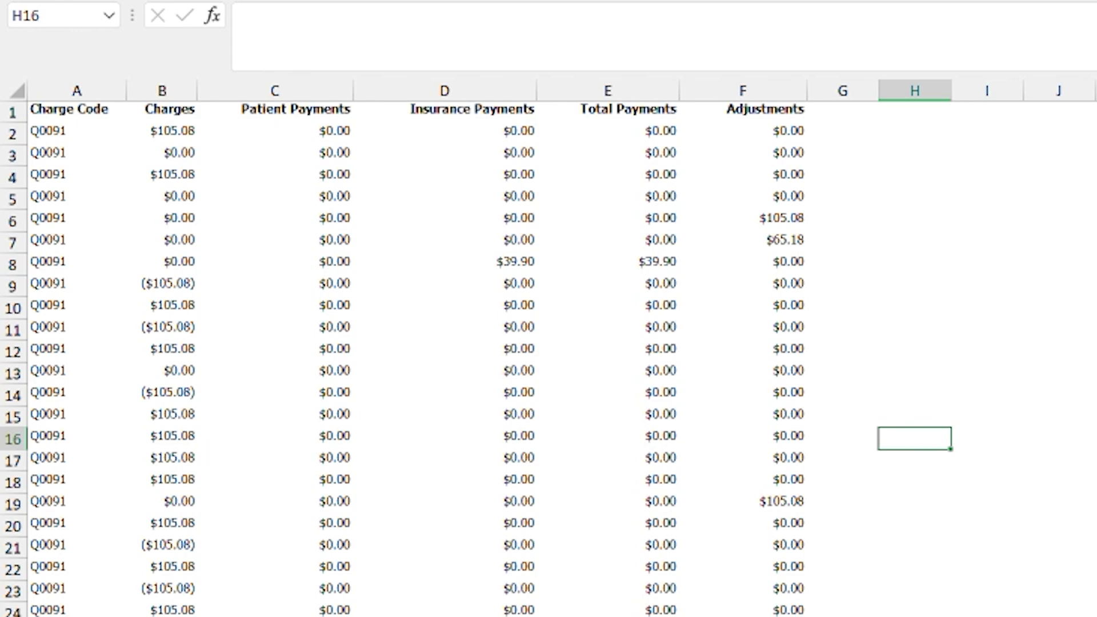
# Type the label 'SUM' in D39 and enter =SUM(E2:E32) in E39, giving $267.01
pyautogui.click(504, 616)
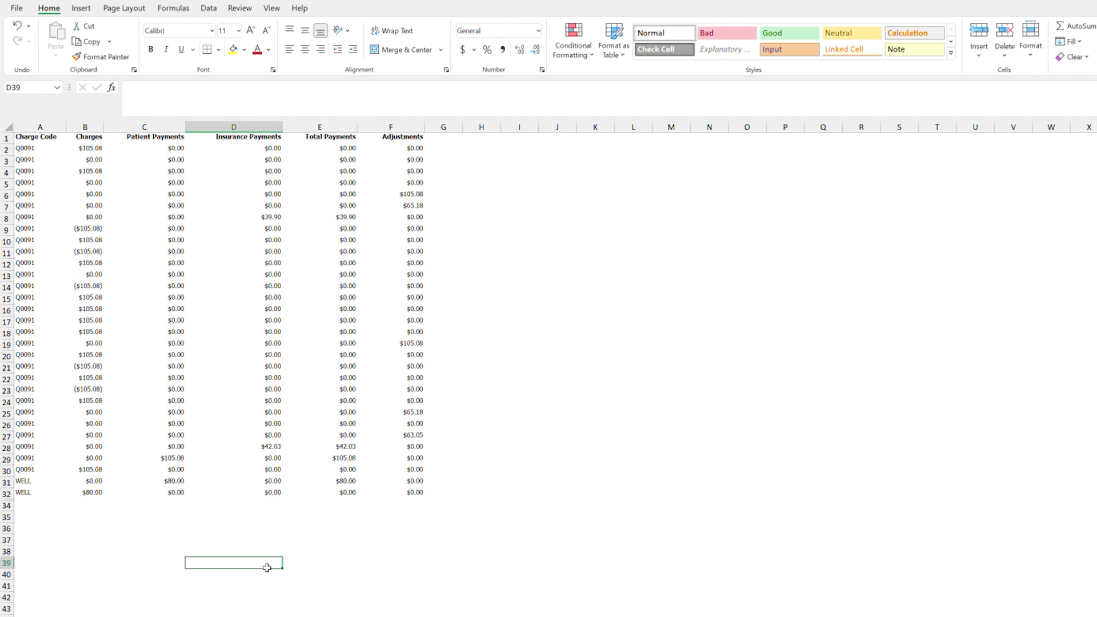
pyautogui.write('SUM')
pyautogui.press('Tab')
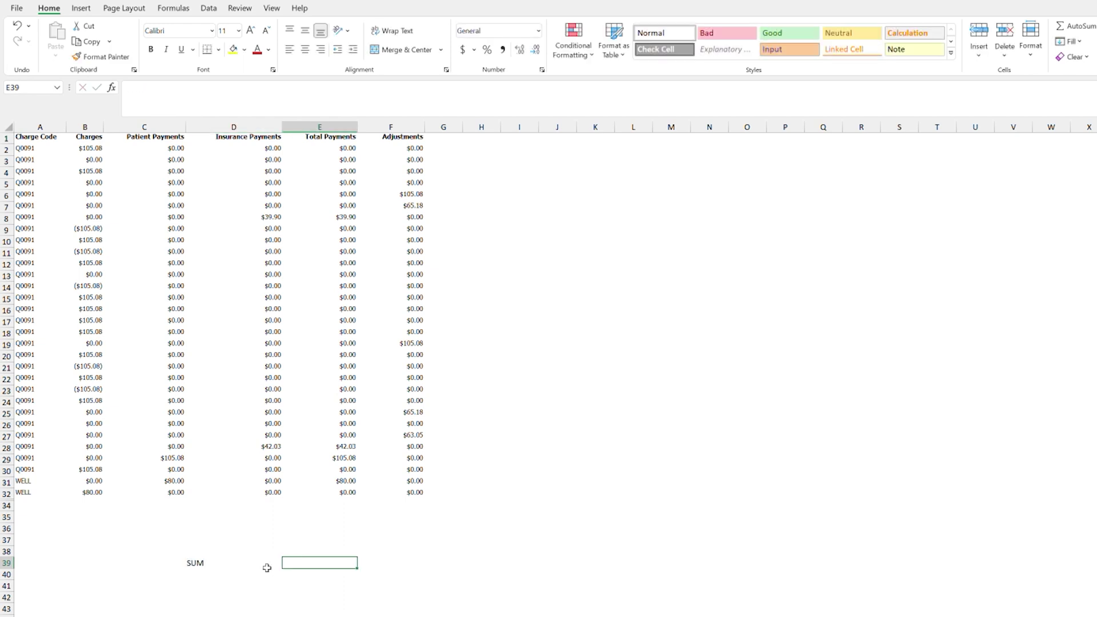
pyautogui.write('=')
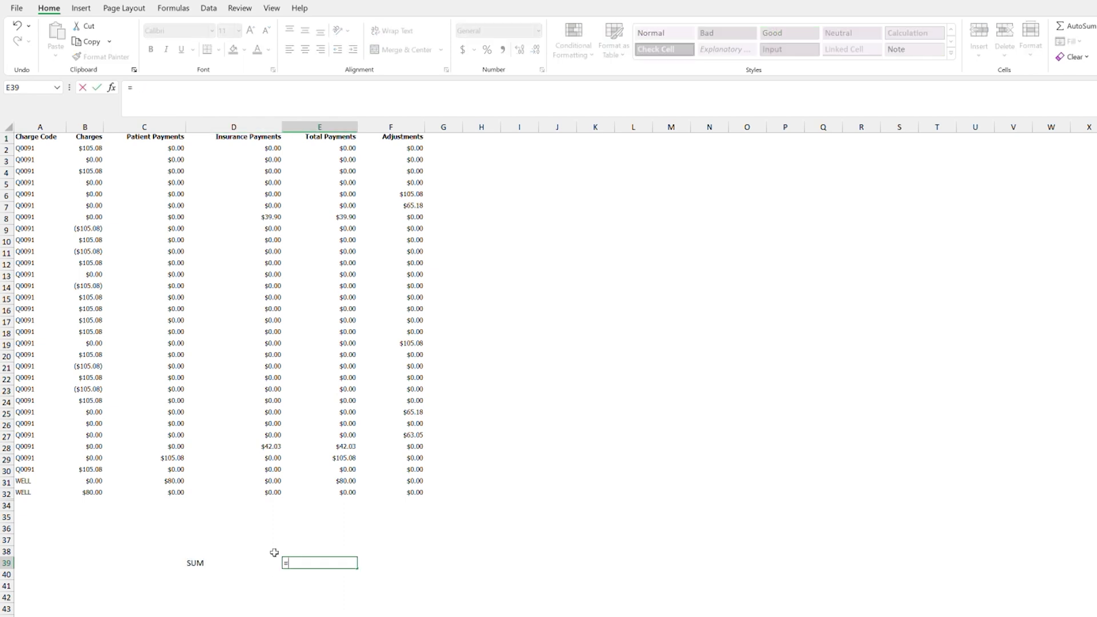
pyautogui.write('SUM(')
pyautogui.moveTo(347, 152); pyautogui.dragTo(325, 494)
pyautogui.press('Return')
pyautogui.press('Up')
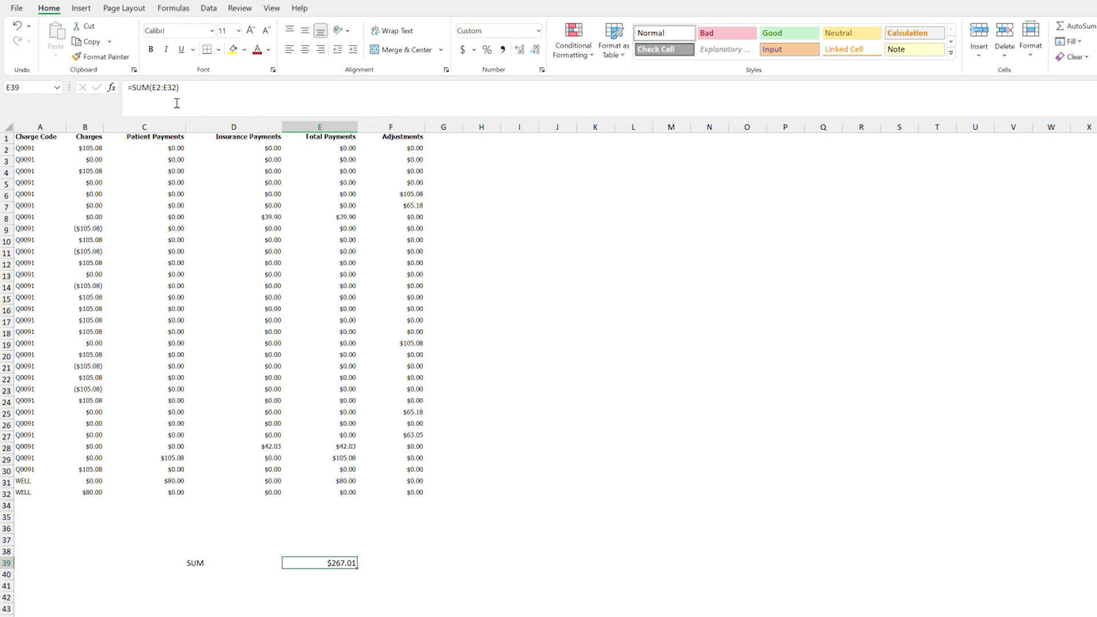
# Type the label 'COUNT' in D40 and enter =COUNT(E2:E32) in E40, returning 31
pyautogui.doubleClick(267, 584)
pyautogui.write('COUNT')
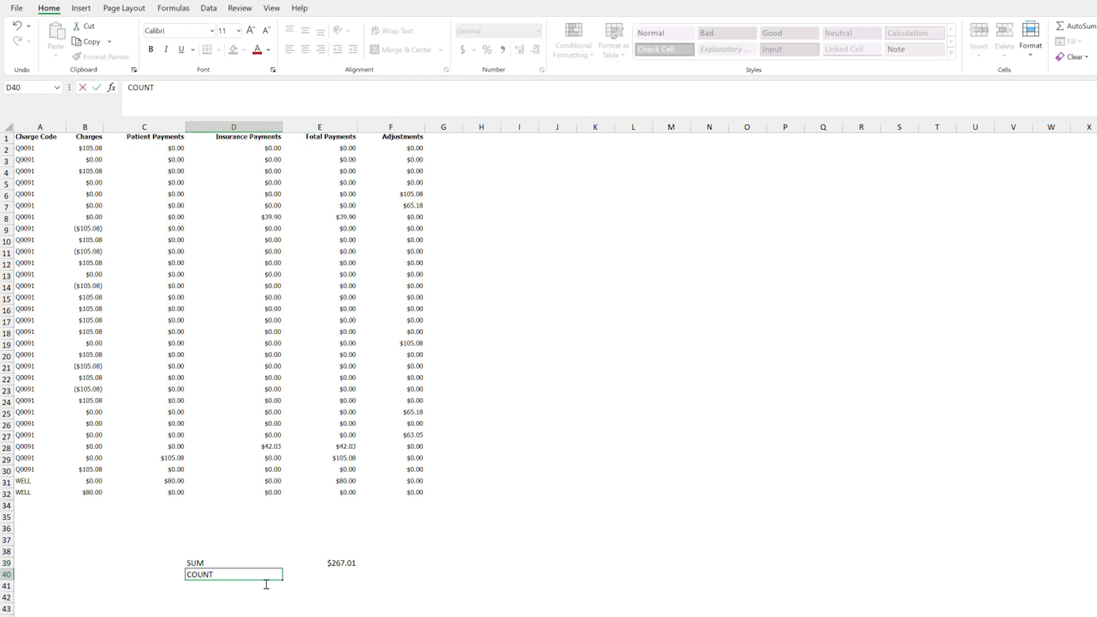
pyautogui.press('Tab')
pyautogui.press('Tab')
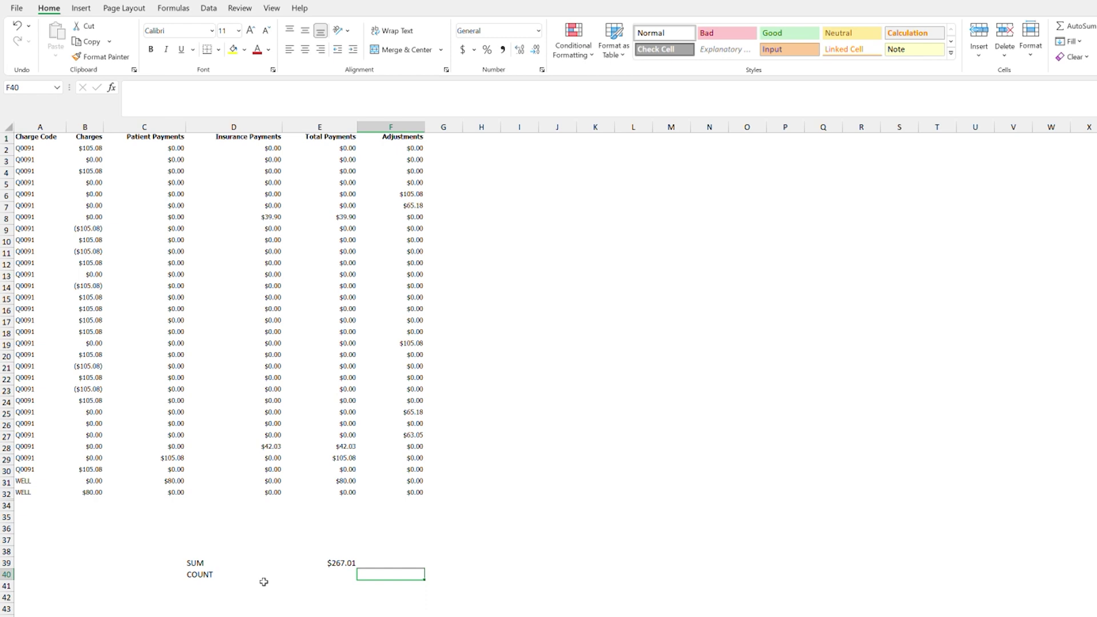
pyautogui.press('Left')
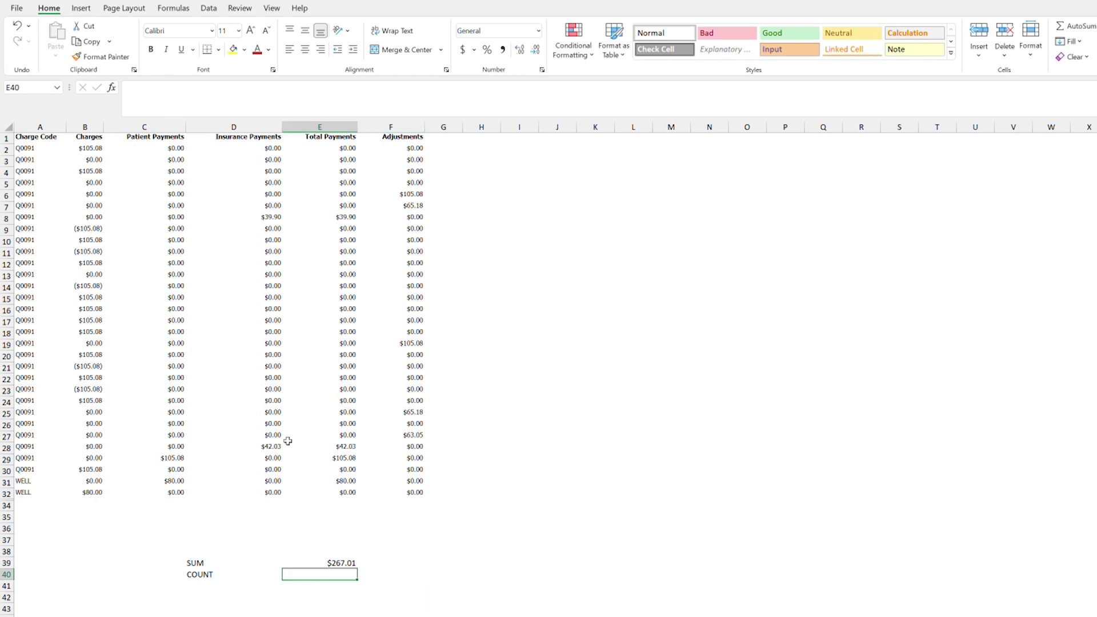
pyautogui.write('=COUNT(')
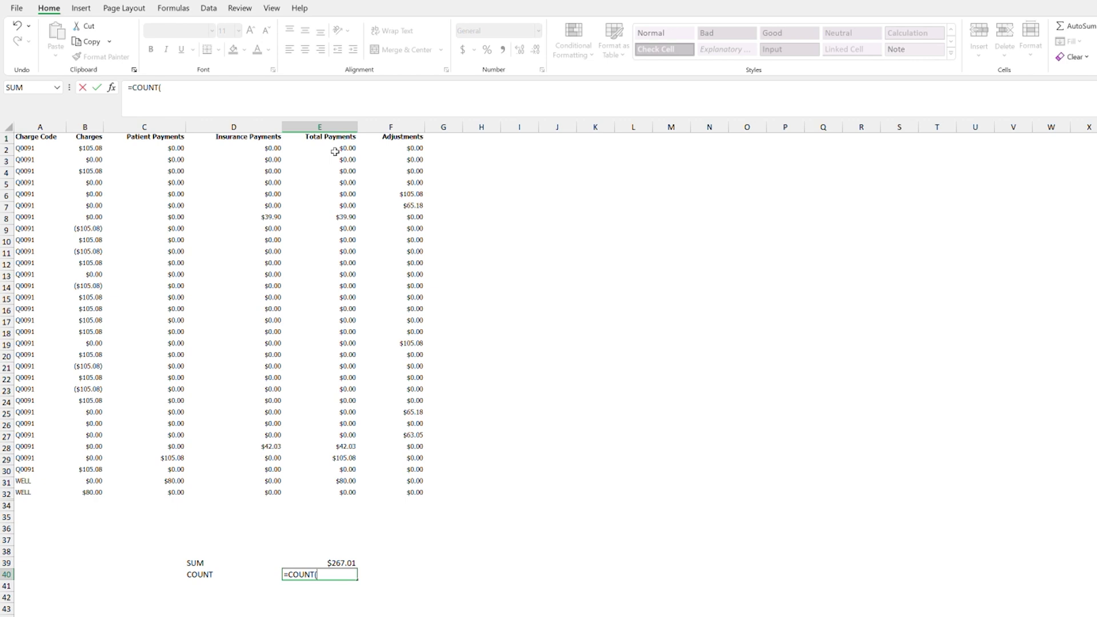
pyautogui.moveTo(336, 151); pyautogui.dragTo(342, 492)
pyautogui.press('Return')
pyautogui.press('Left')
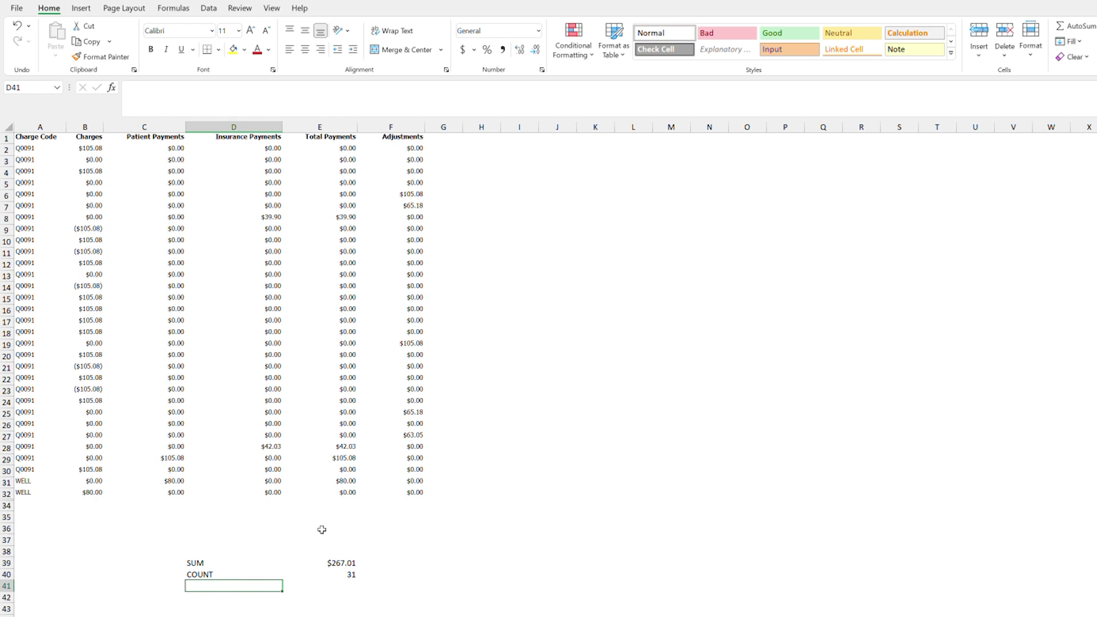
pyautogui.write('=COUNTIF(')
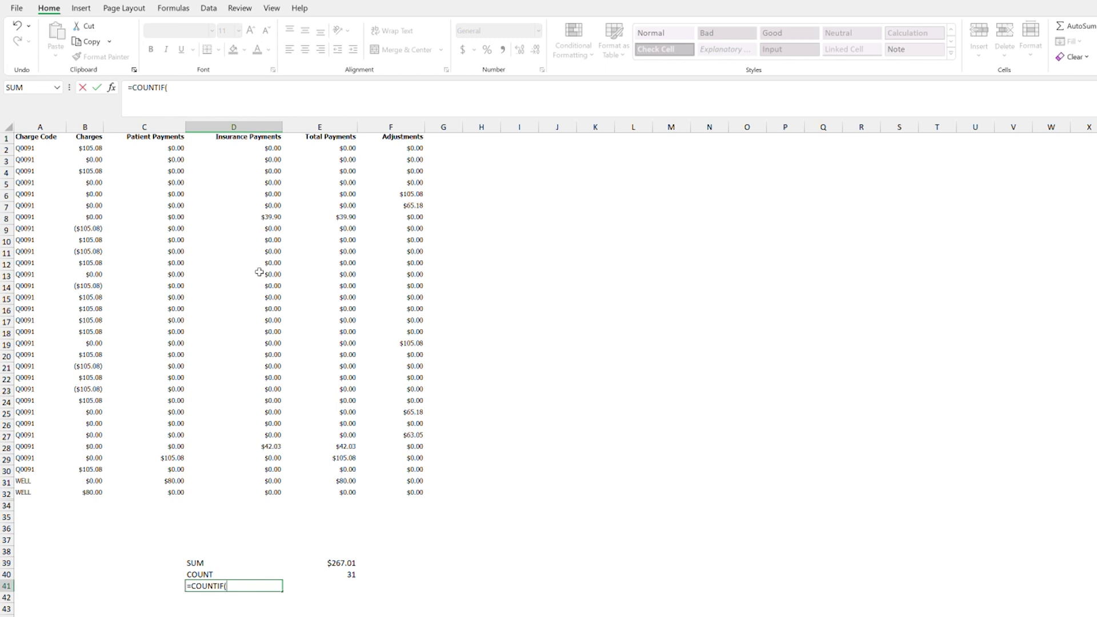
# Finish =COUNTIF(E2:E32,">0") in D41, returning 4, and move the result to E41
pyautogui.moveTo(346, 149); pyautogui.dragTo(349, 494)
pyautogui.click(226, 91)
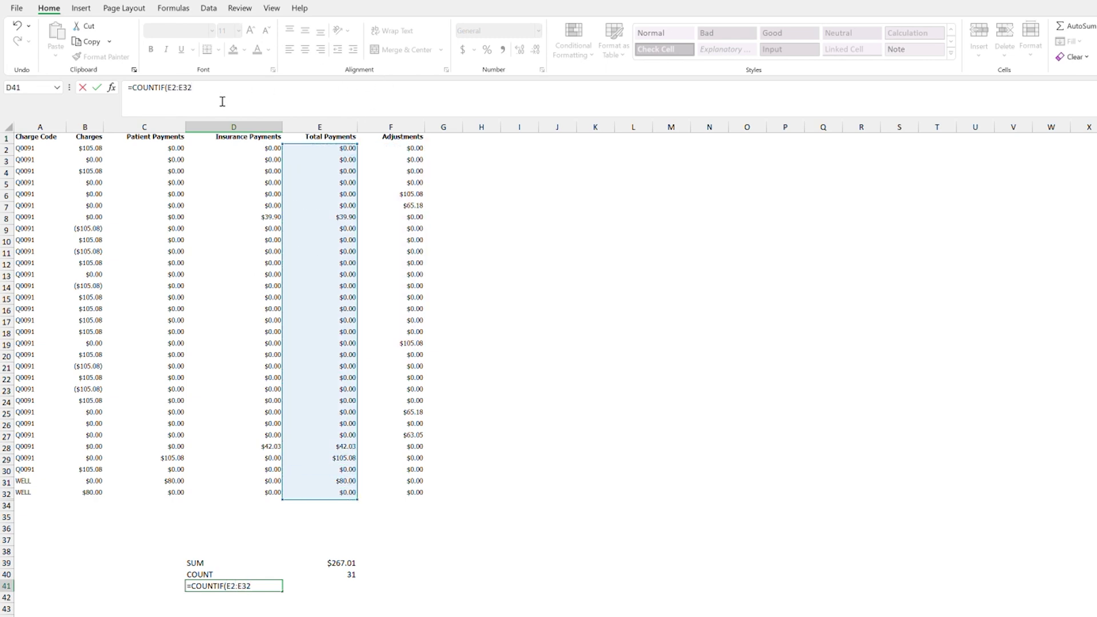
pyautogui.write(',">0')
pyautogui.press('Return')
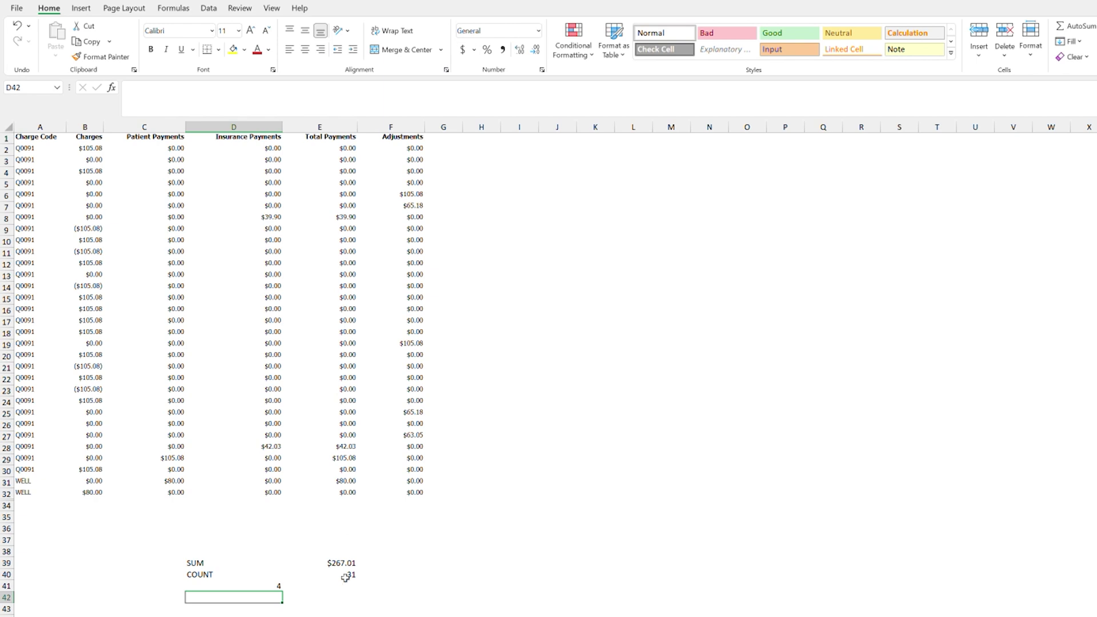
pyautogui.click(273, 584)
pyautogui.moveTo(277, 589); pyautogui.dragTo(338, 587)
# Type the labels 'COUNTIF' in D41 and 'COUNT IF 0 payment' in D42
pyautogui.click(258, 583)
pyautogui.write('COUNTIF')
pyautogui.press('Return')
pyautogui.write('COUNT I')
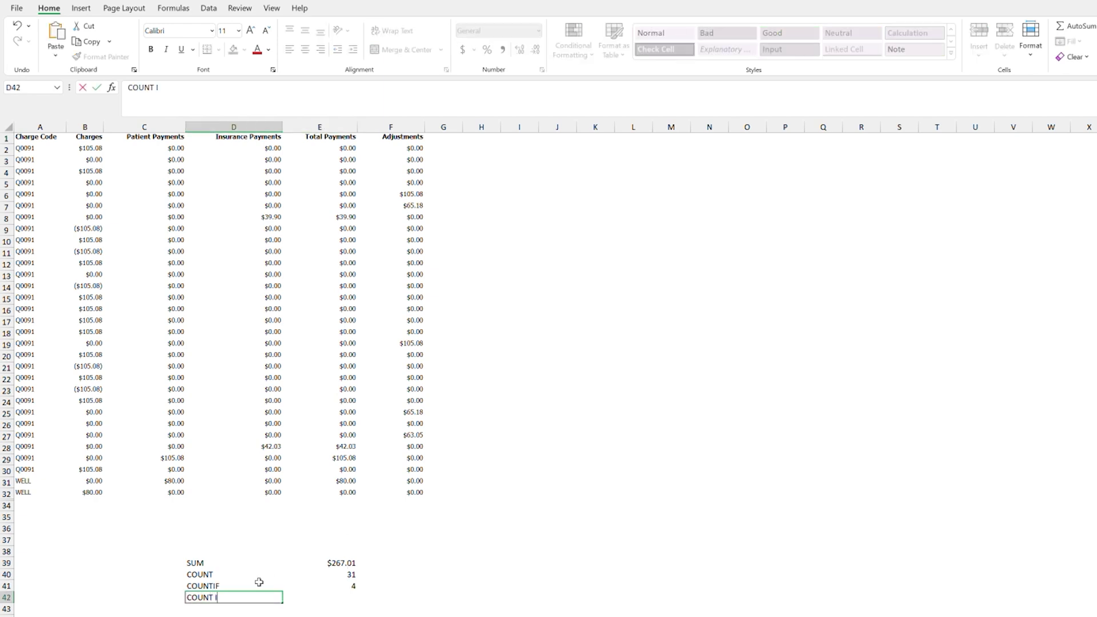
pyautogui.write('F 0 payment')
pyautogui.press('Tab')
# Enter =COUNTIF(E2:E32,"=0") in E42, counting 27 zero payments
pyautogui.write('=COUNTIF')
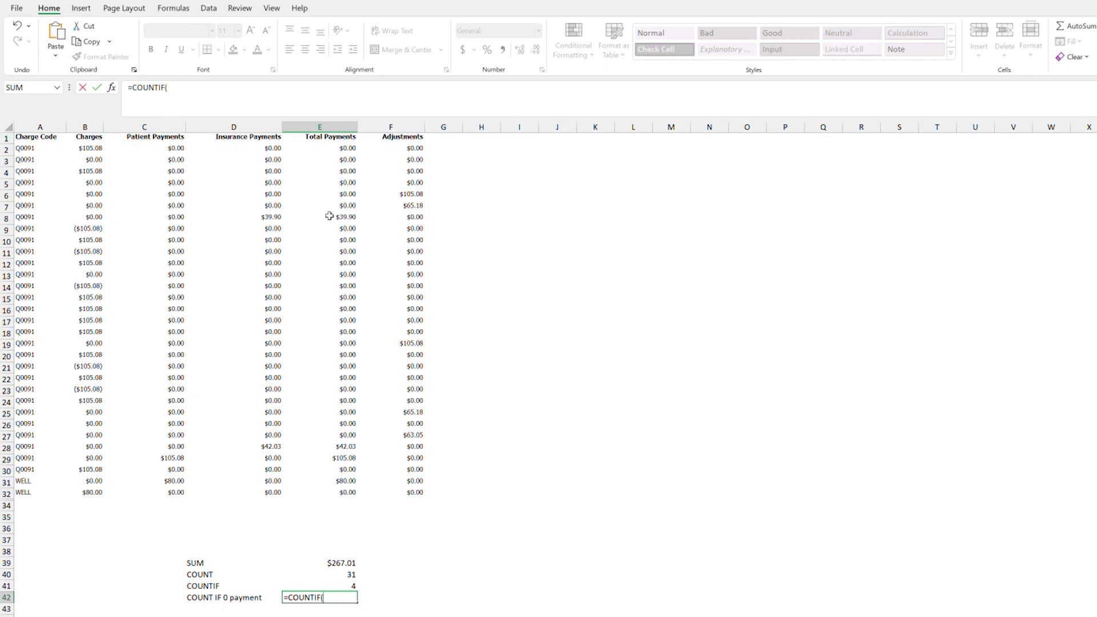
pyautogui.moveTo(333, 152); pyautogui.dragTo(343, 494)
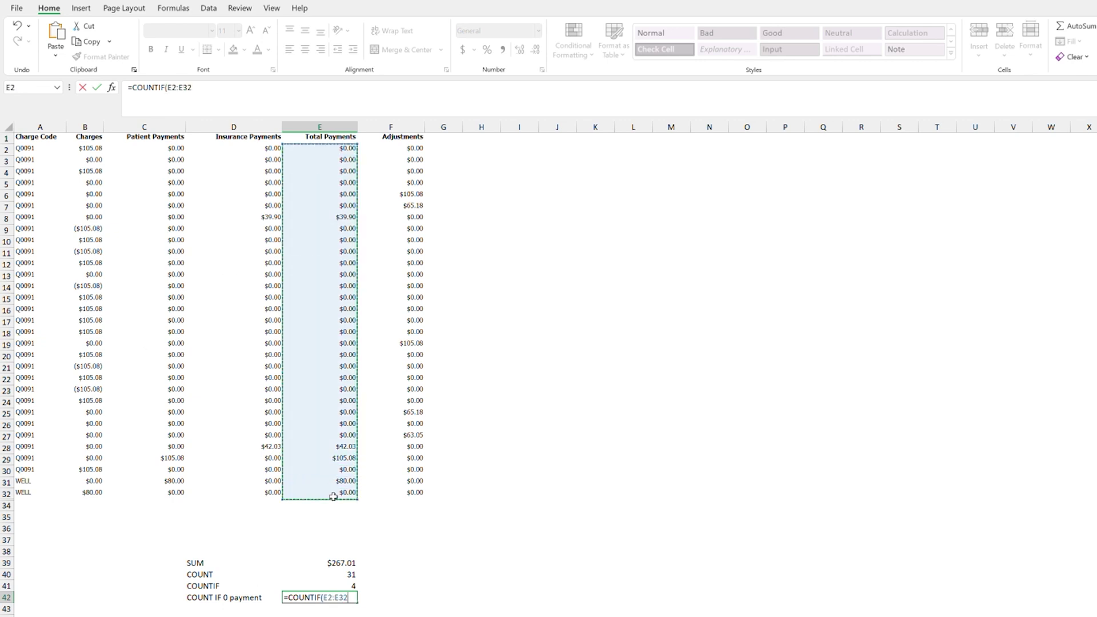
pyautogui.click(225, 108)
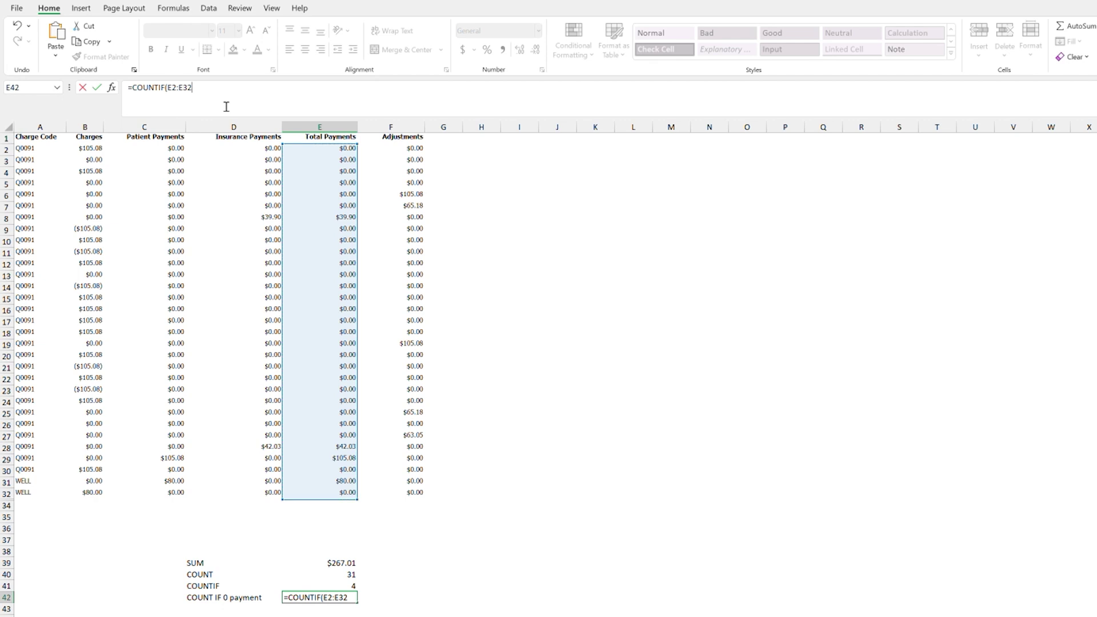
pyautogui.write(', "=0")')
pyautogui.press('Return')
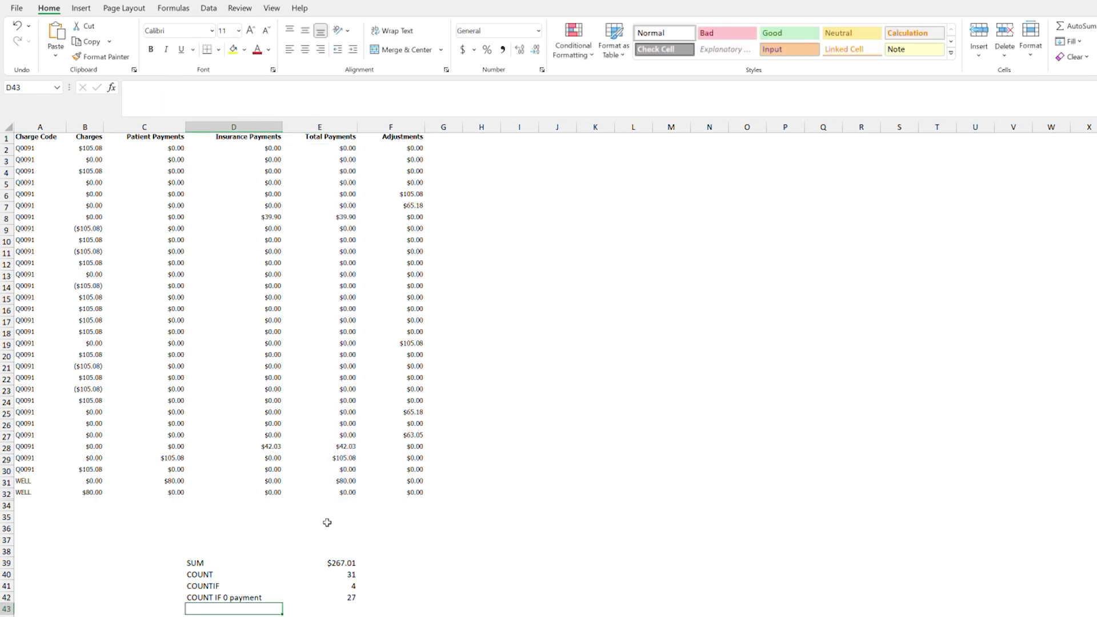